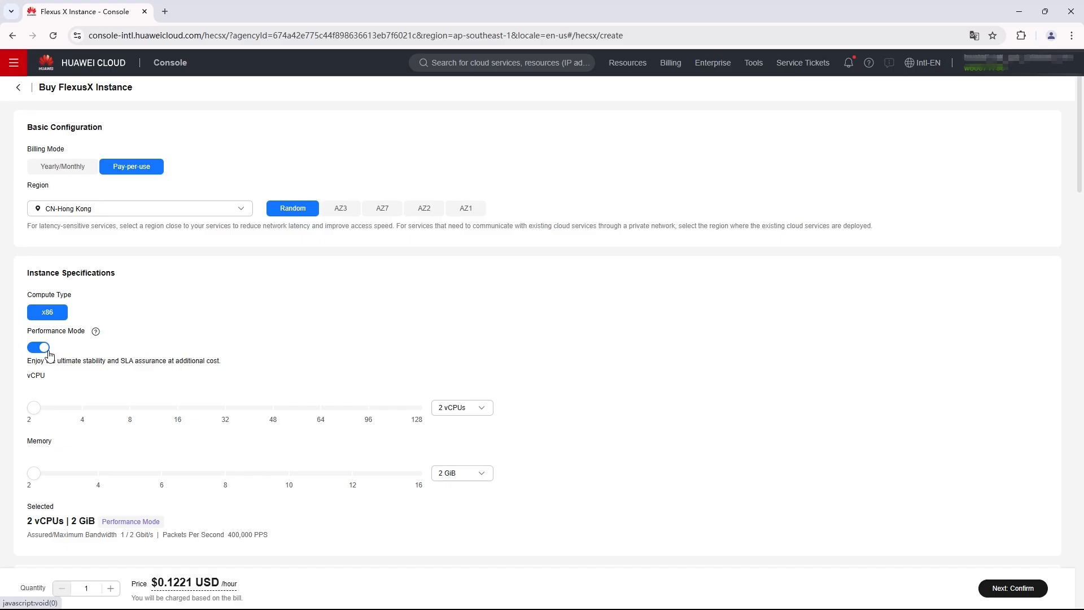
Try toggling Performance Mode and the vCPU count, ending with Performance Mode on and 2 vCPUs
click(49, 352)
click(49, 352)
scroll(48, 354, down, 2)
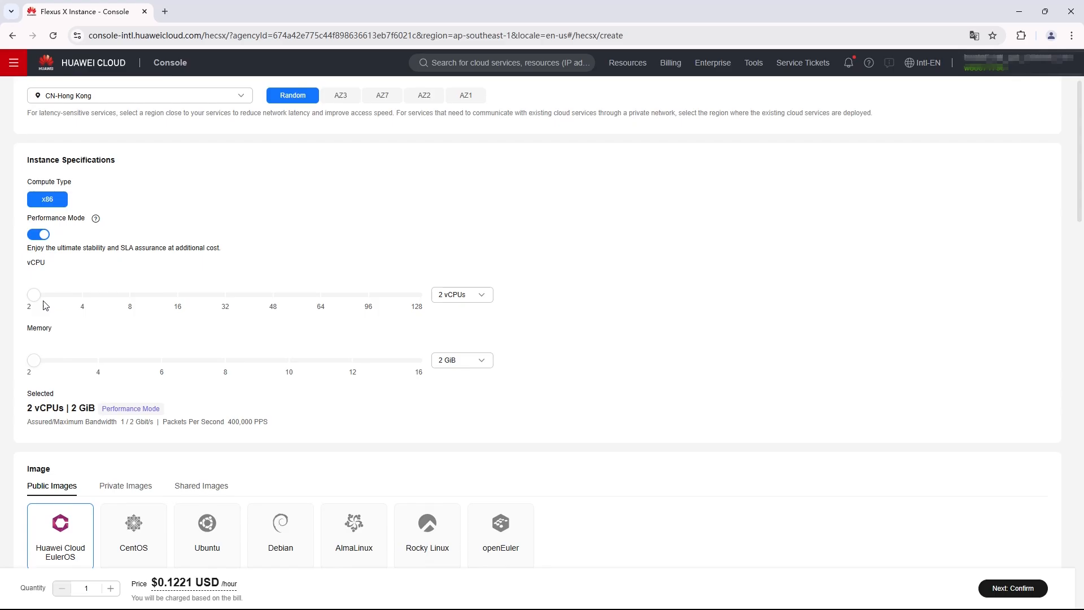
click(82, 296)
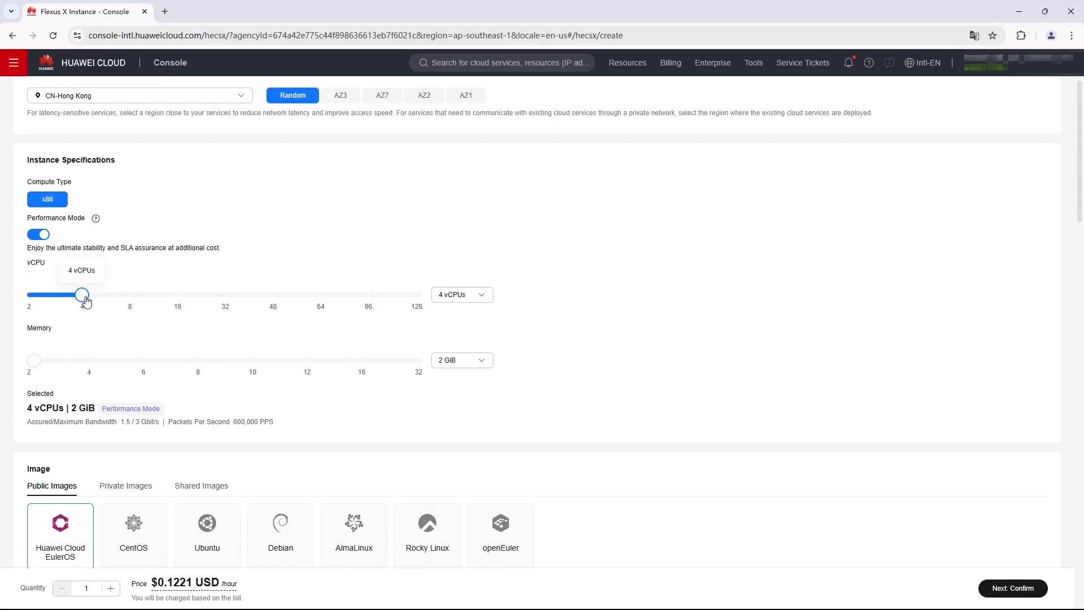
click(28, 295)
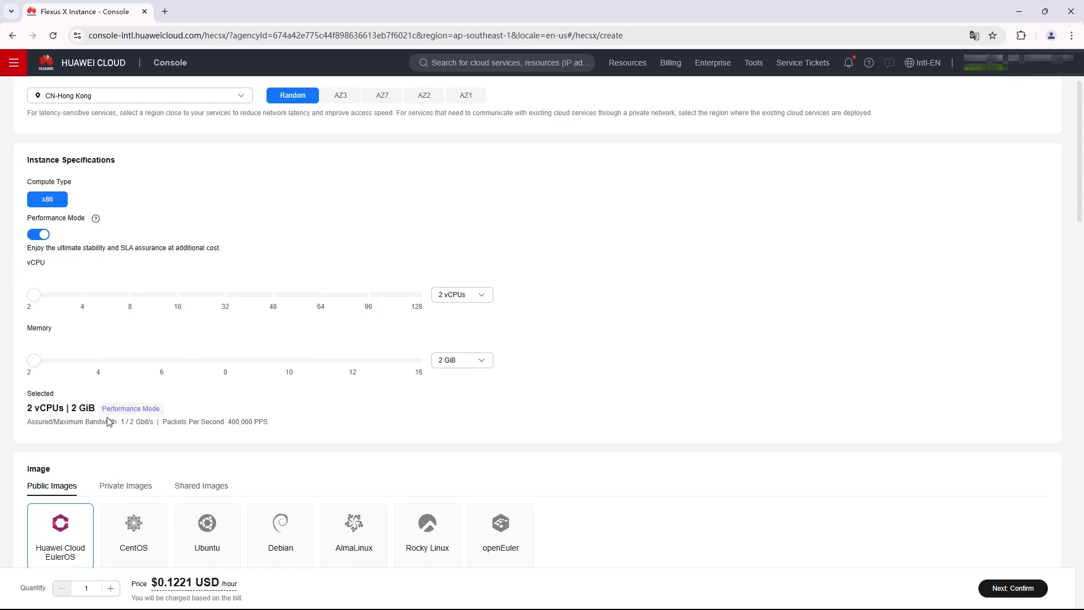
scroll(109, 422, down, 2)
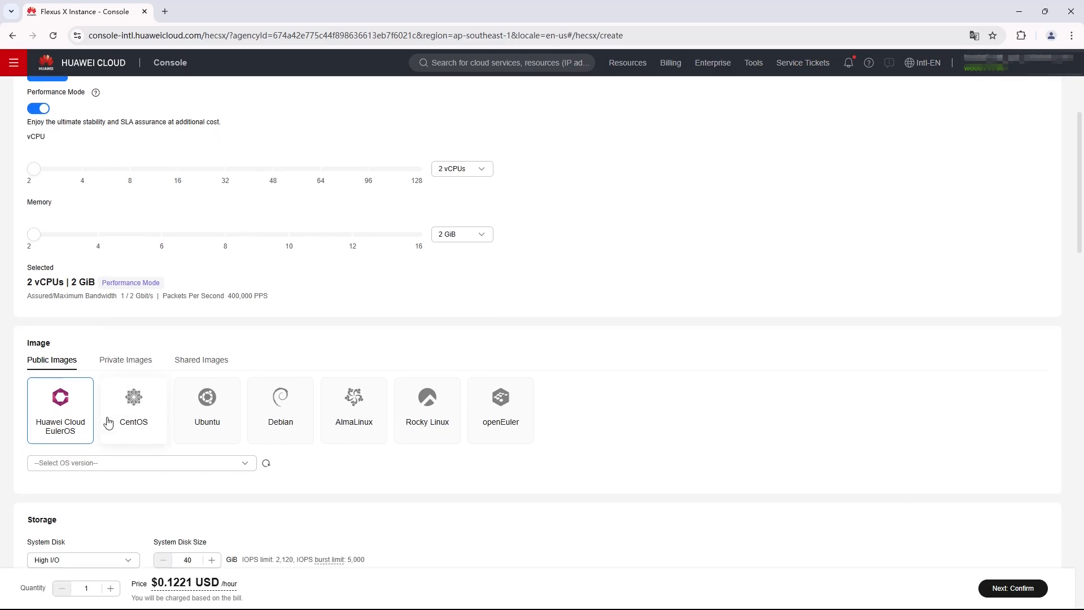
scroll(109, 422, down, 2)
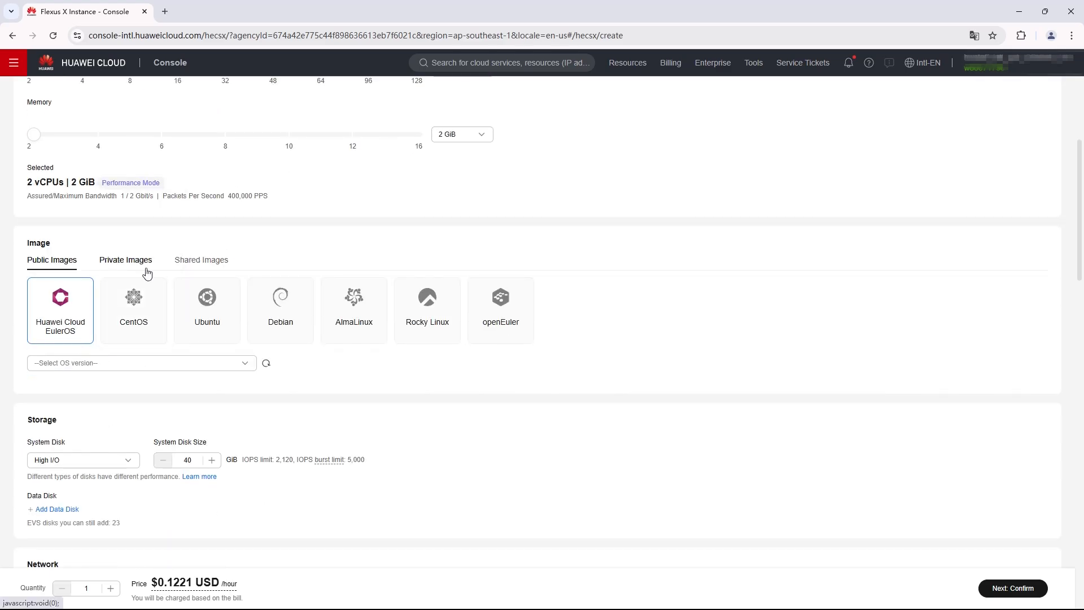
Select Huawei Cloud EulerOS 2.0 Standard 64 bit and enable Application Acceleration (Nginx)
click(151, 366)
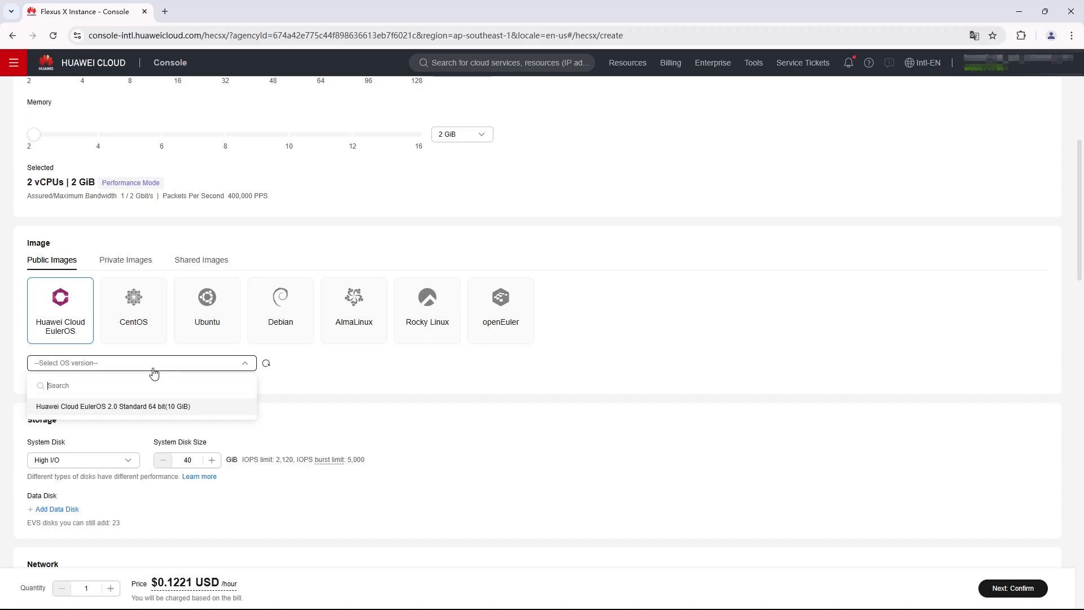
click(126, 404)
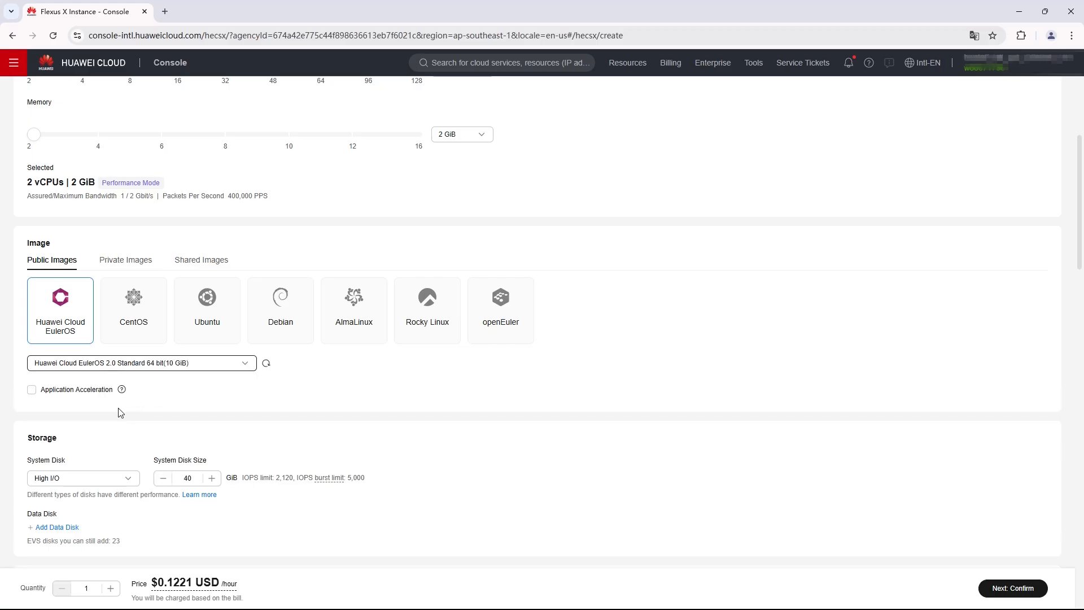
click(32, 390)
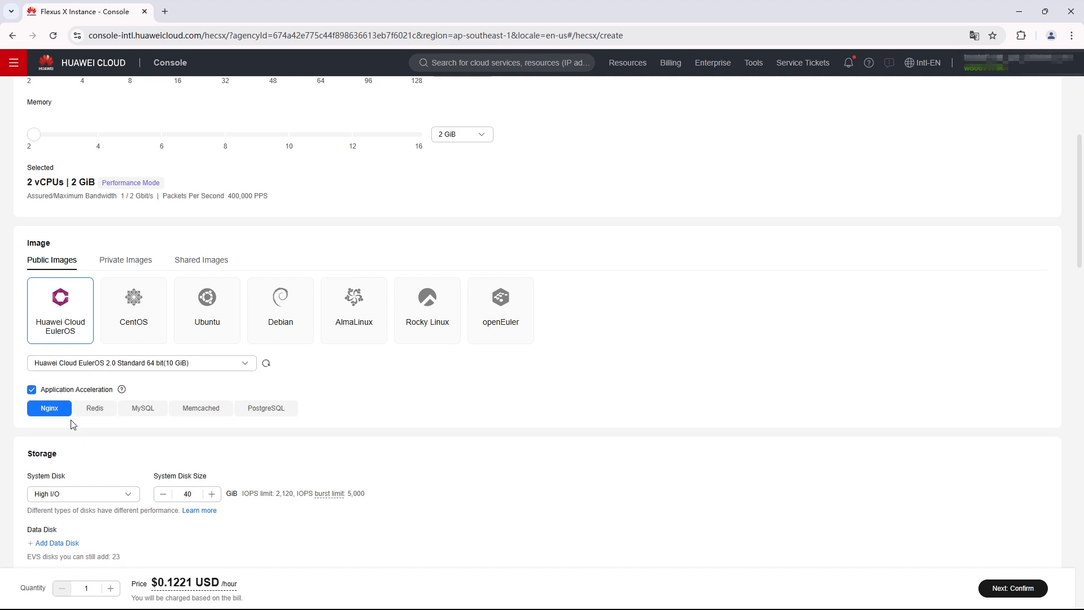
scroll(116, 421, down, 3)
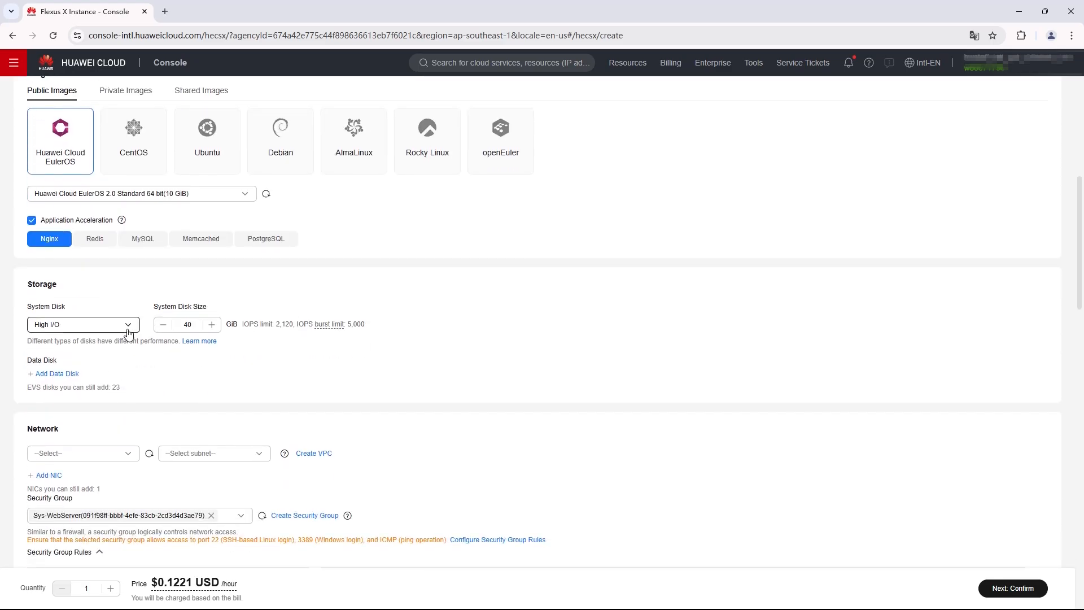
Add a 10 GiB High I/O data disk and choose the vpc-wp-test VPC
click(57, 374)
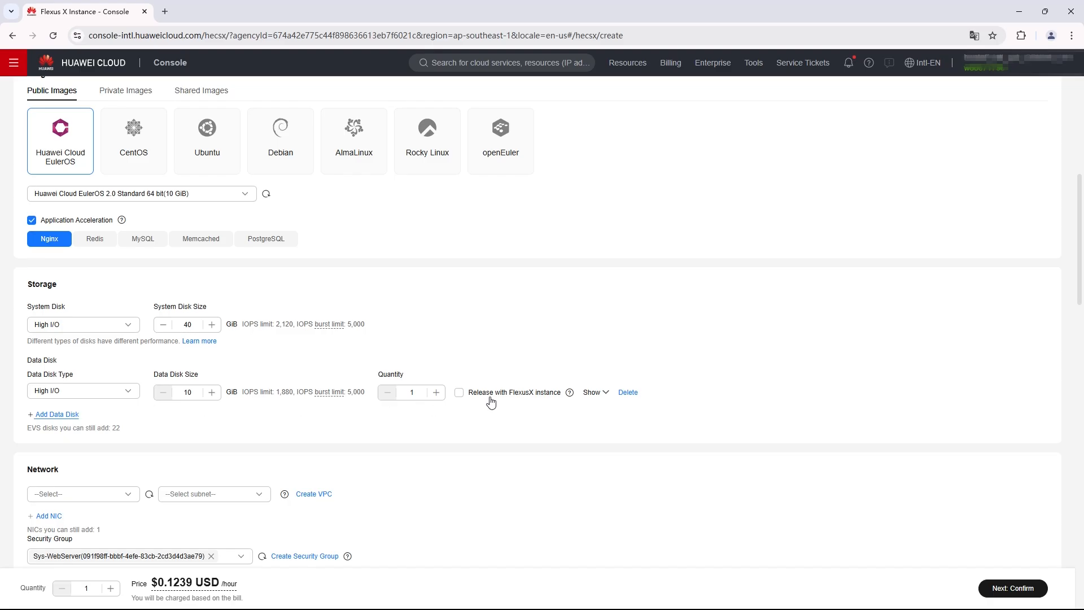
click(604, 395)
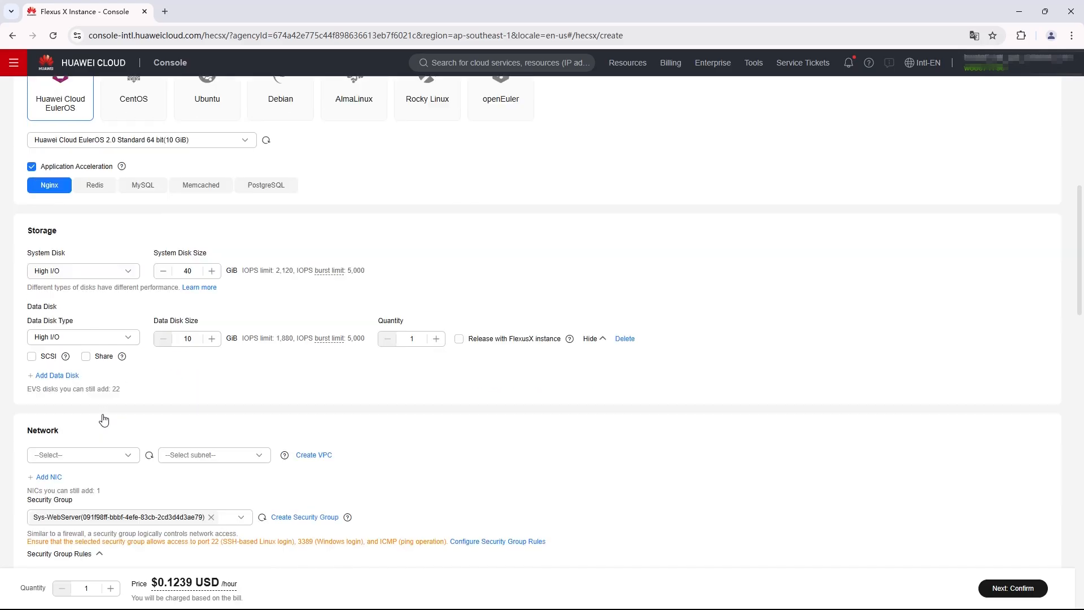
scroll(103, 418, down, 2)
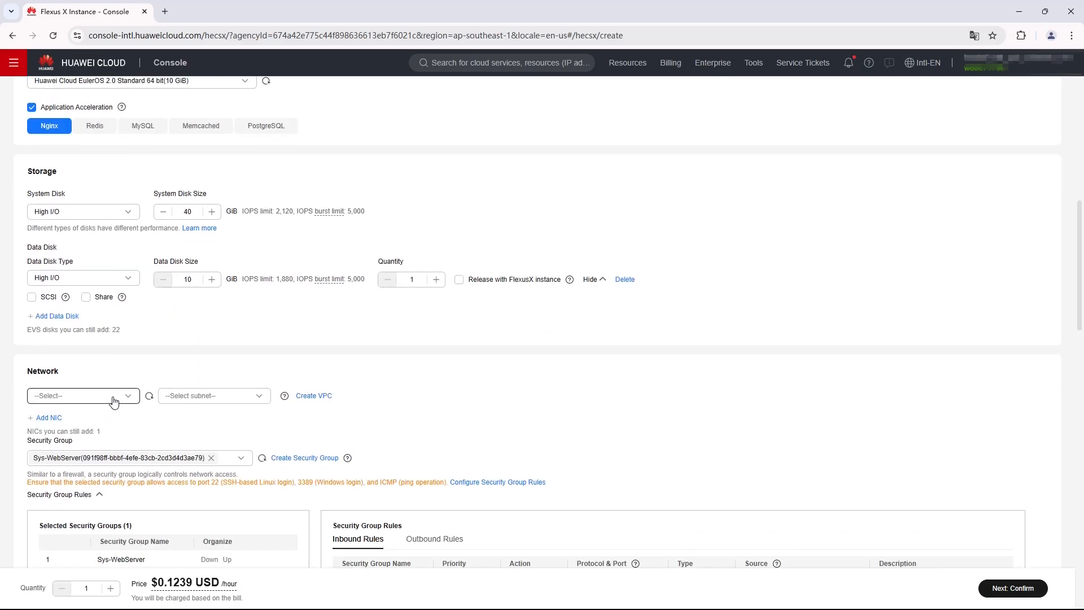
click(114, 401)
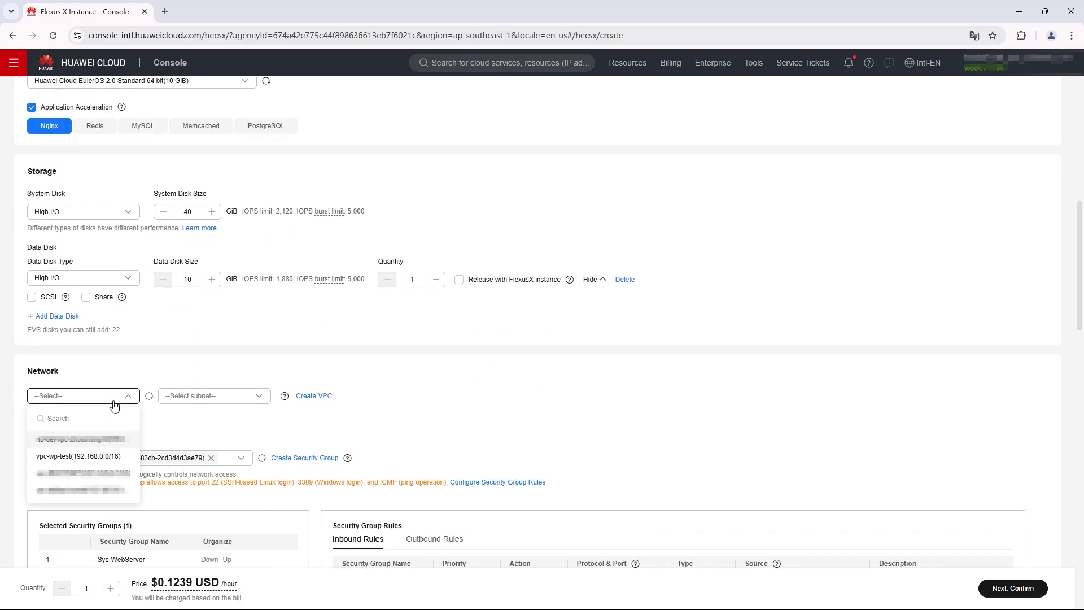
click(127, 454)
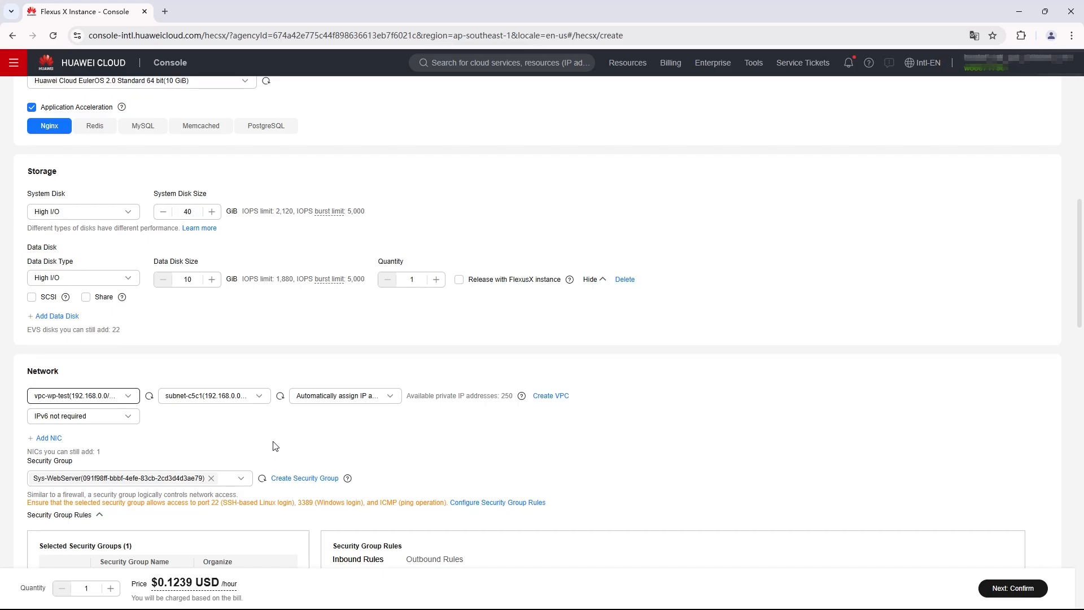
scroll(275, 446, down, 3)
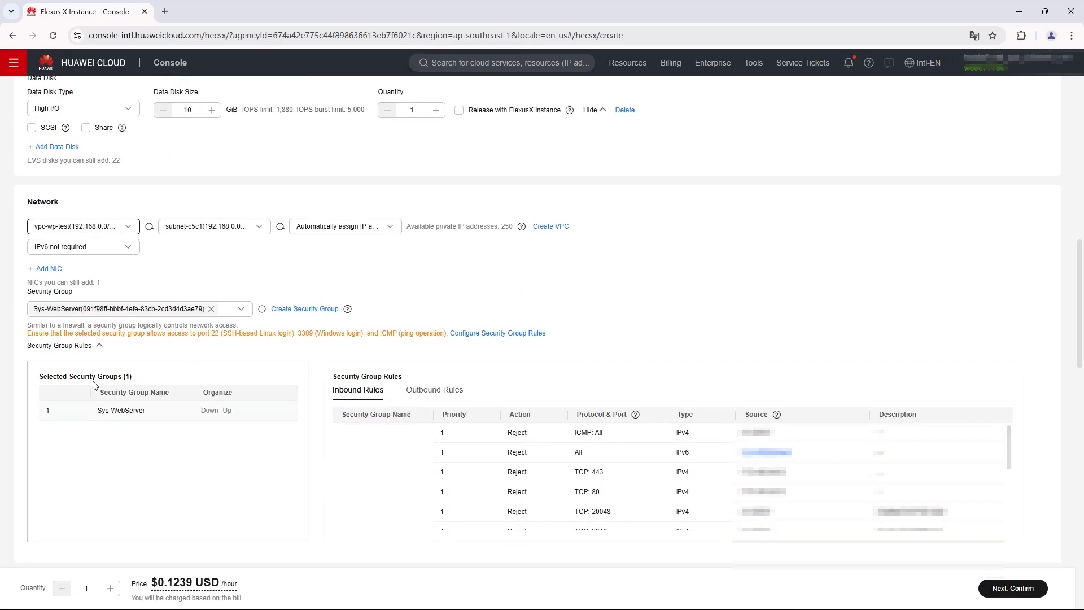
Add then remove a second NIC, and review the security groups, keeping Sys-WebServer
click(49, 270)
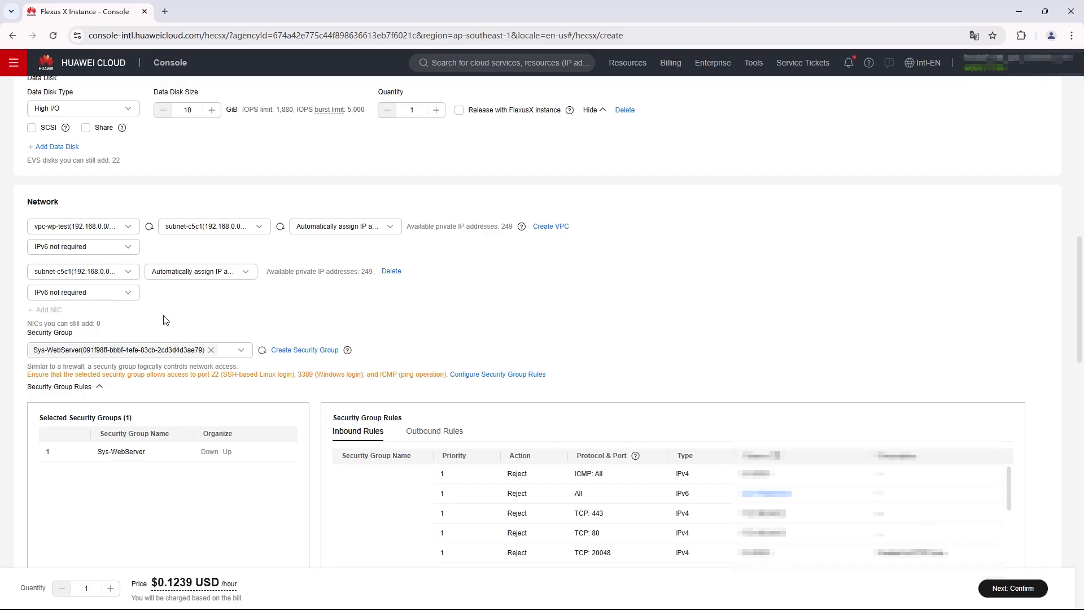
click(395, 272)
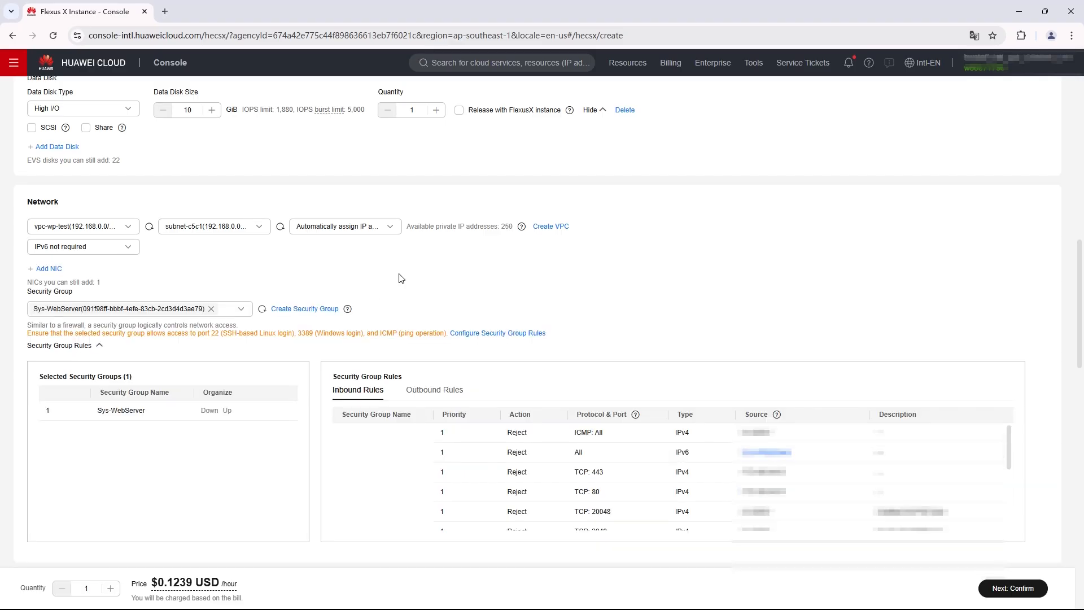
click(242, 313)
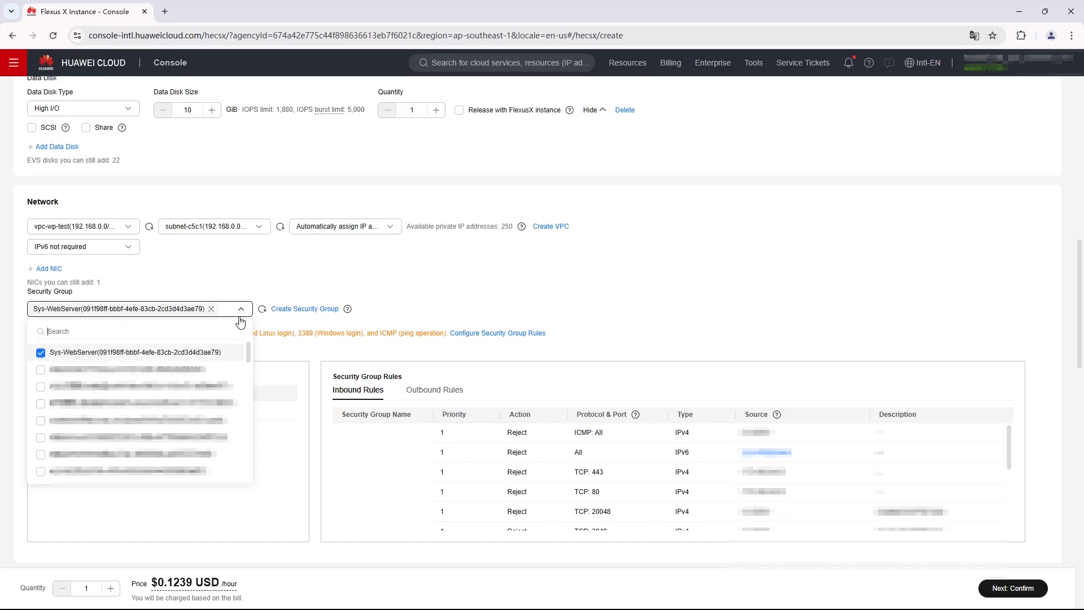
click(447, 315)
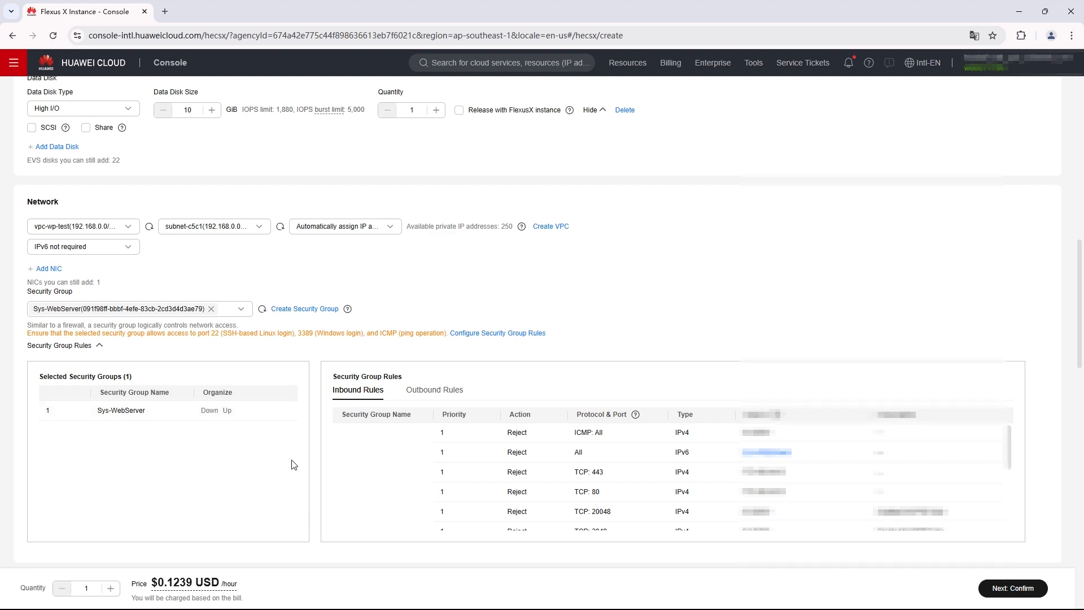
Set the EIP bandwidth to 1 Mbit/s and tick 'Release with FlexusX instance'
scroll(302, 474, down, 2)
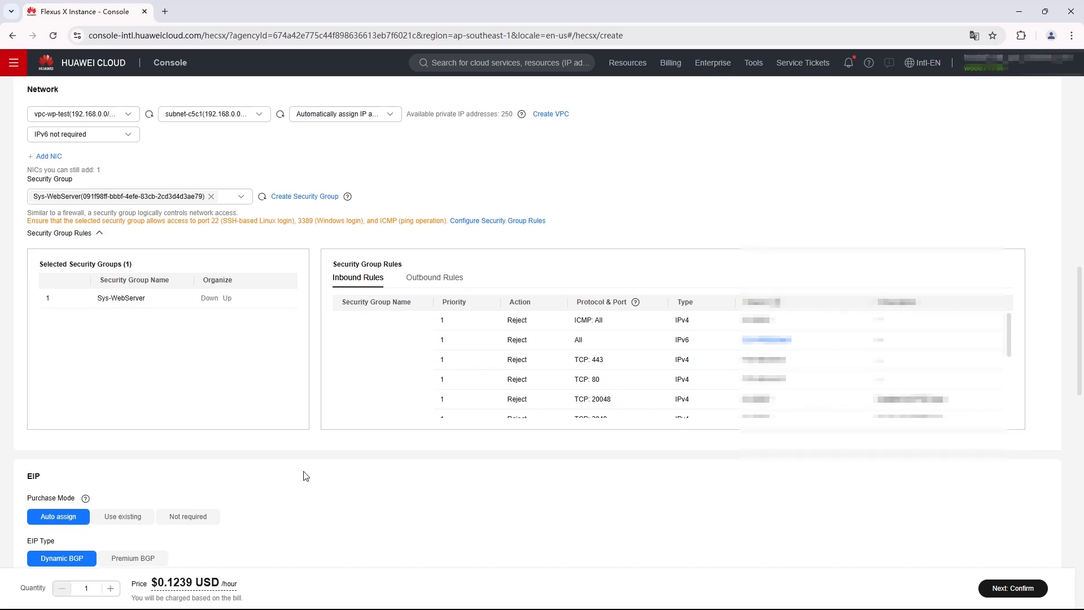
scroll(304, 476, down, 6)
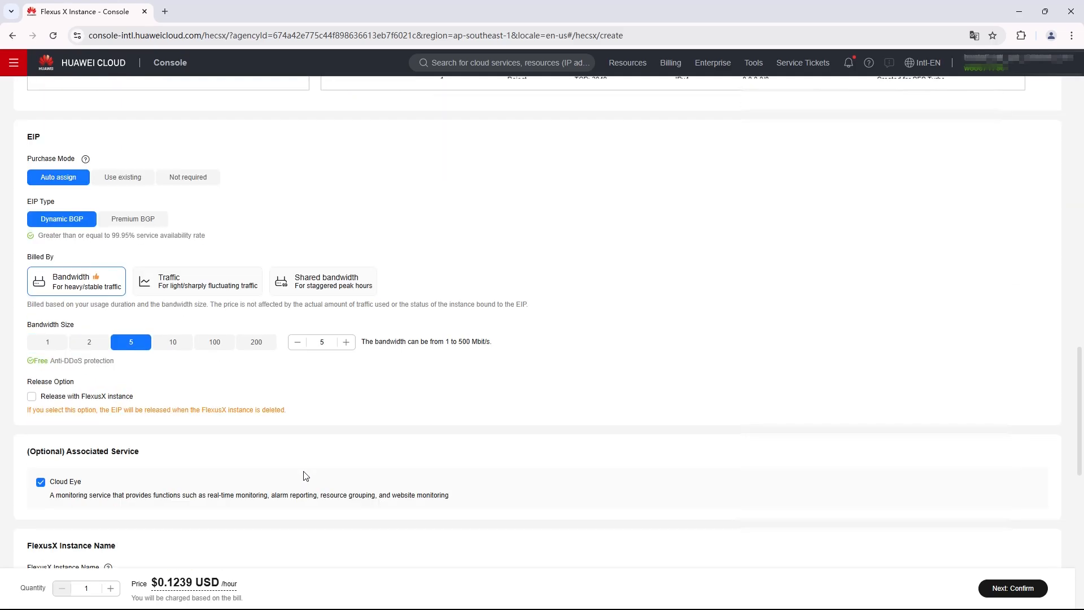
click(41, 344)
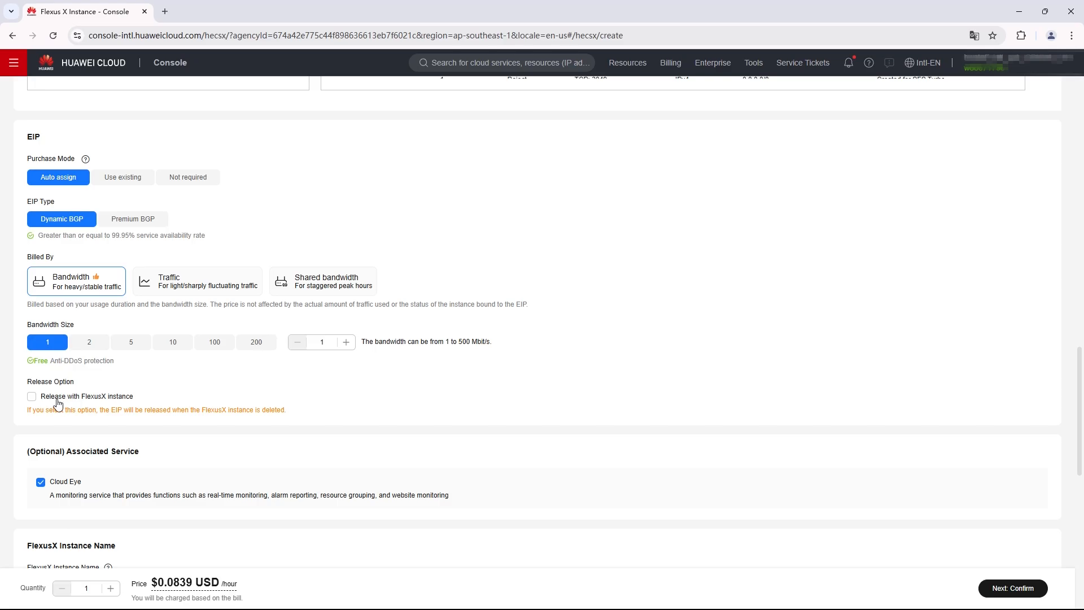
click(32, 398)
scroll(297, 414, down, 2)
scroll(296, 414, down, 2)
scroll(293, 414, up, 1)
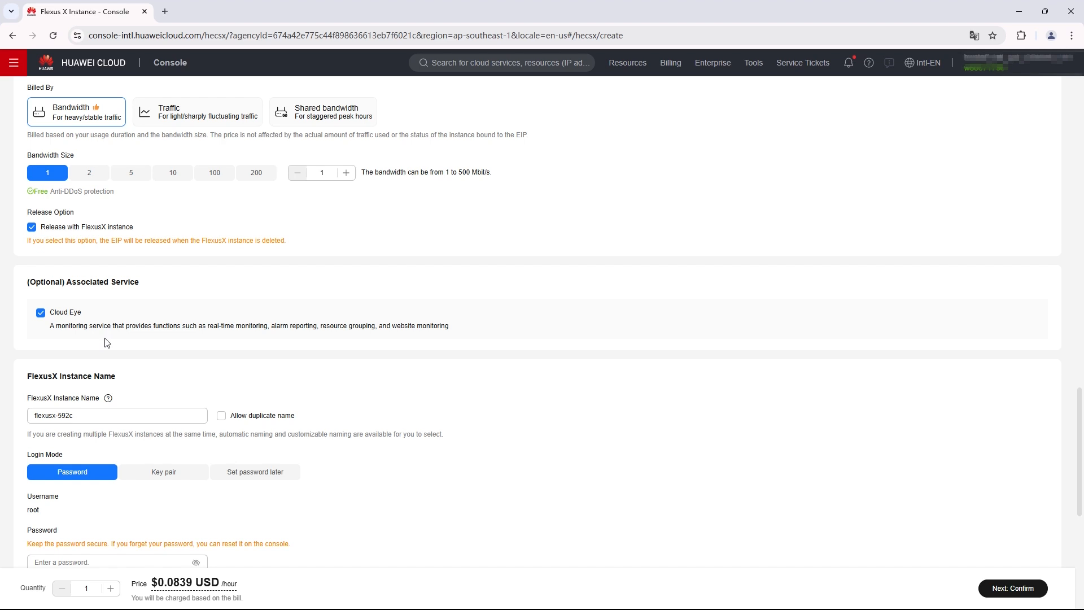
Enter and confirm the root password for flexusx-592c
scroll(108, 342, down, 4)
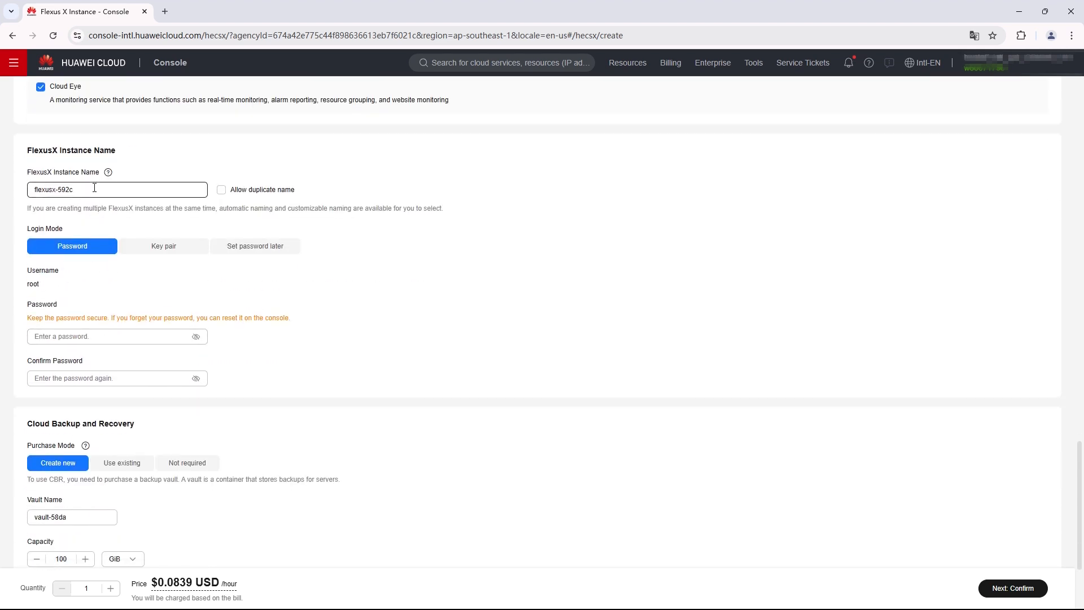
click(78, 189)
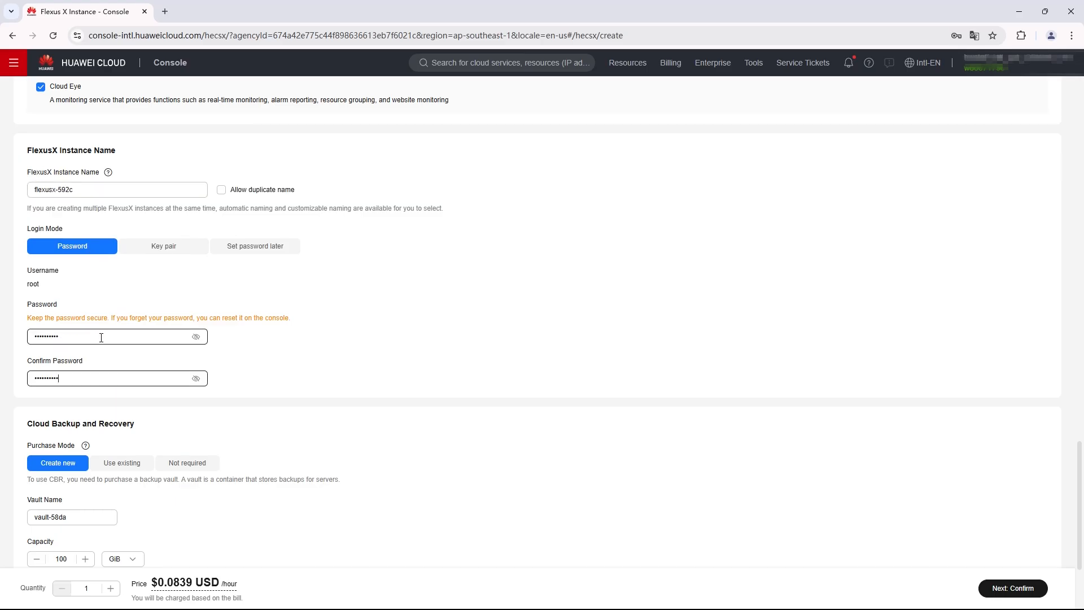
scroll(102, 389, down, 3)
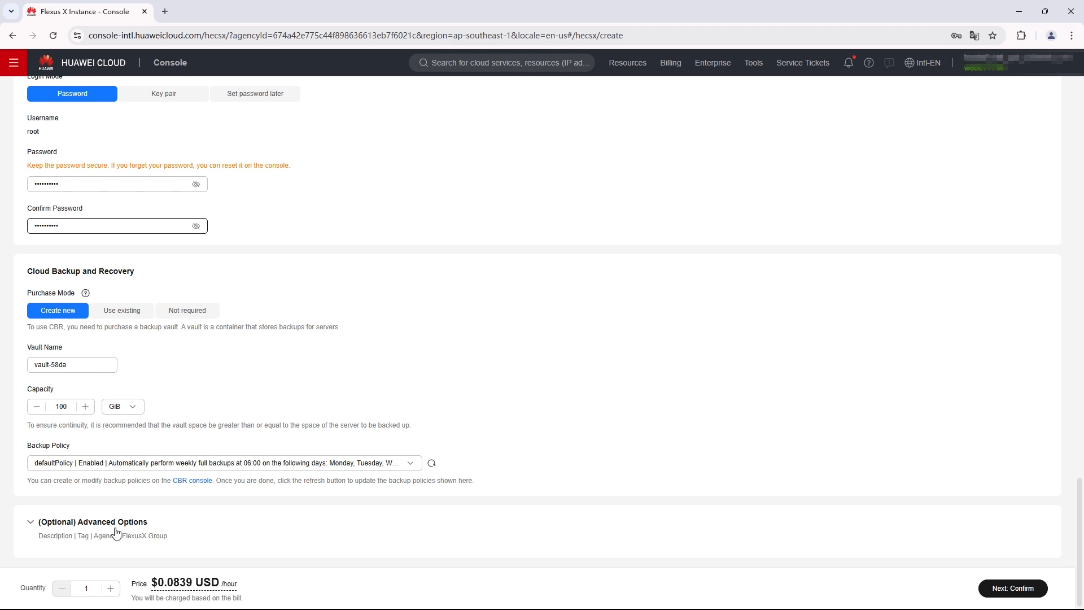
click(34, 535)
Expand (Optional) Advanced Options and continue to the Next: Confirm summary
click(34, 535)
scroll(506, 528, down, 4)
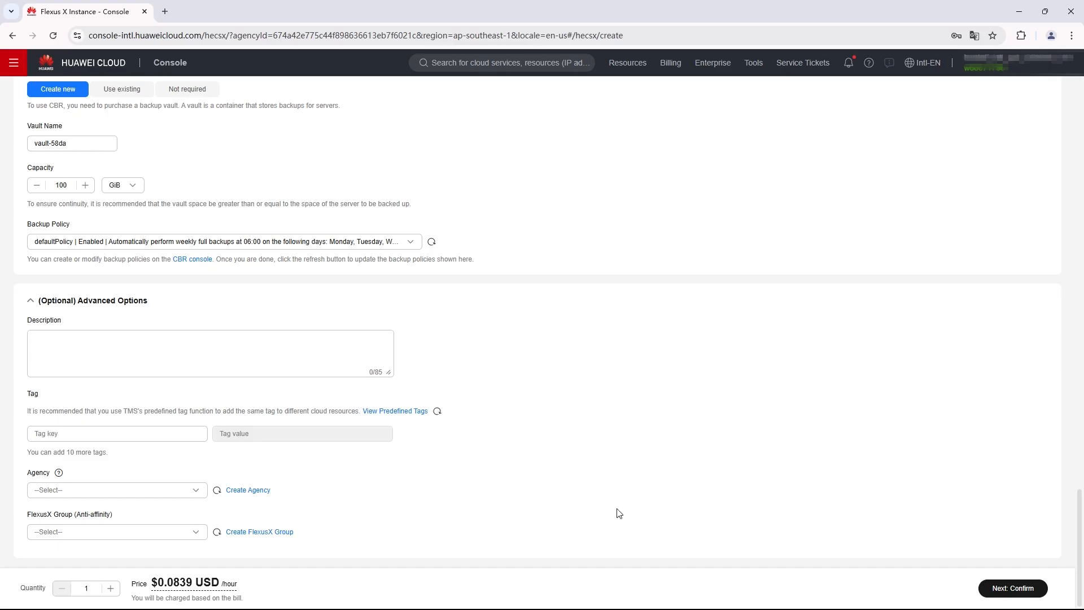
click(1013, 590)
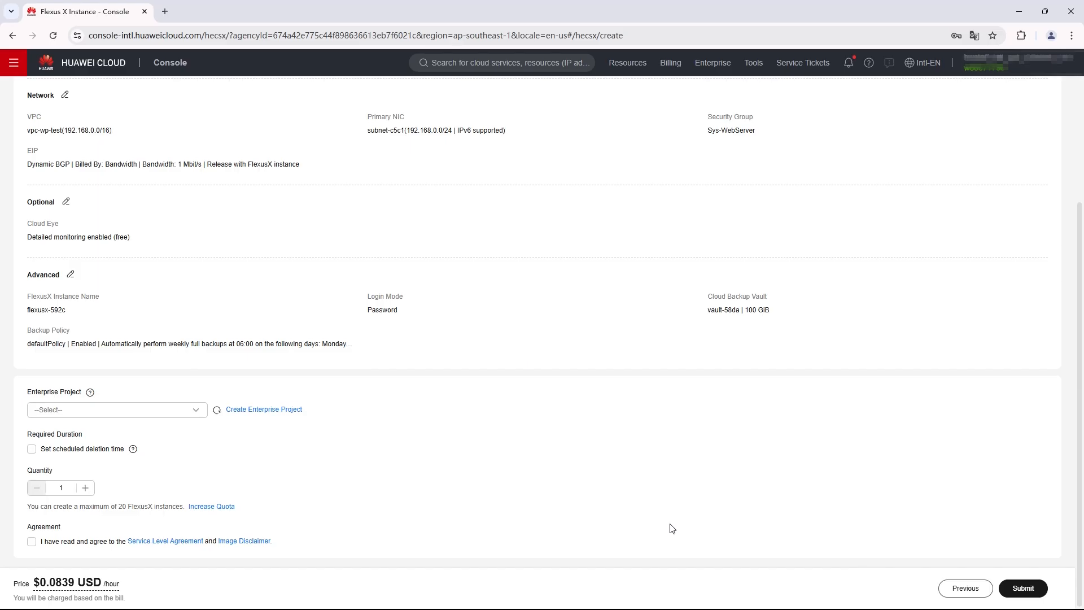
Assign the 'default' enterprise project, accept the Service Level Agreement, and submit the order
scroll(672, 528, up, 1)
click(164, 466)
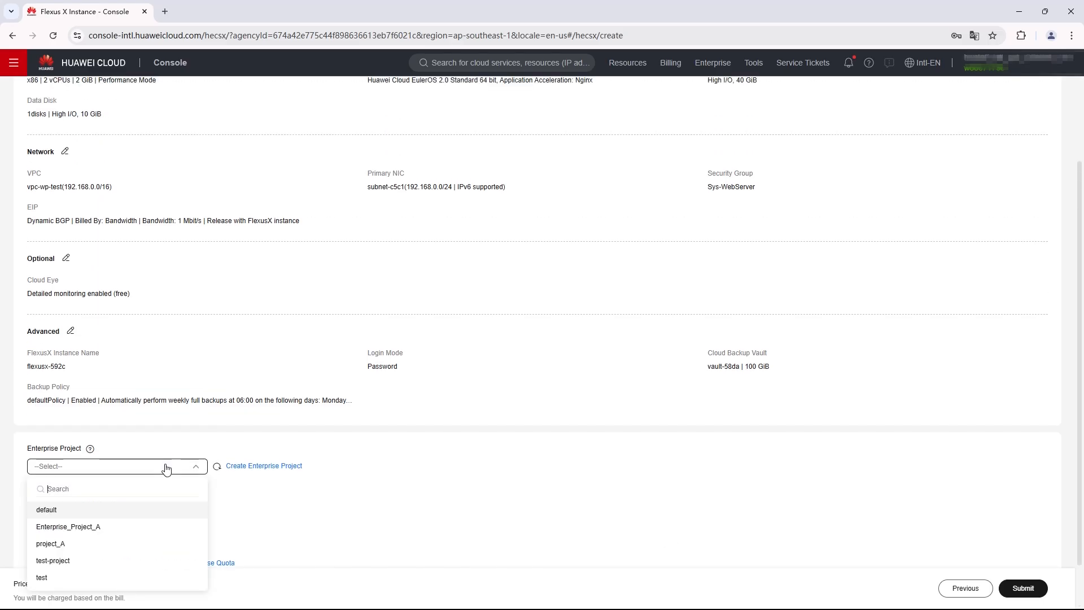
click(132, 510)
scroll(466, 512, down, 1)
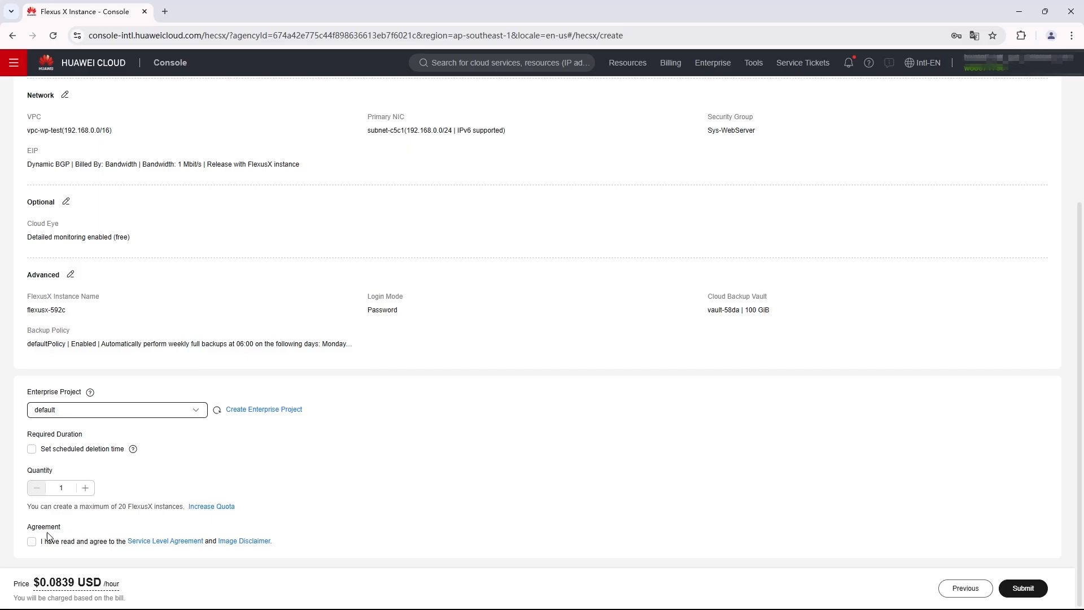
click(32, 544)
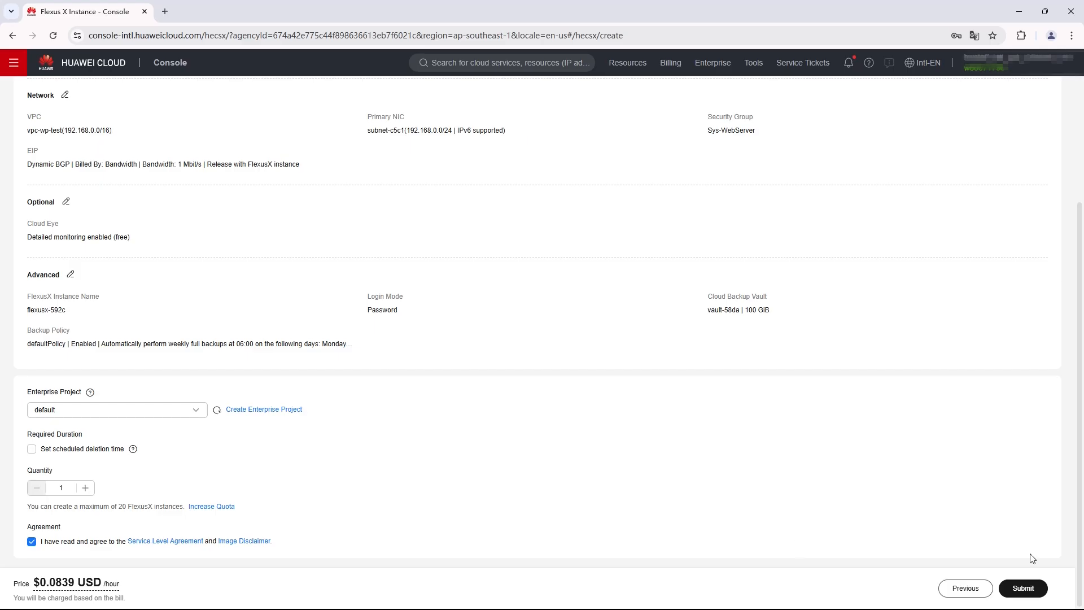
click(1025, 596)
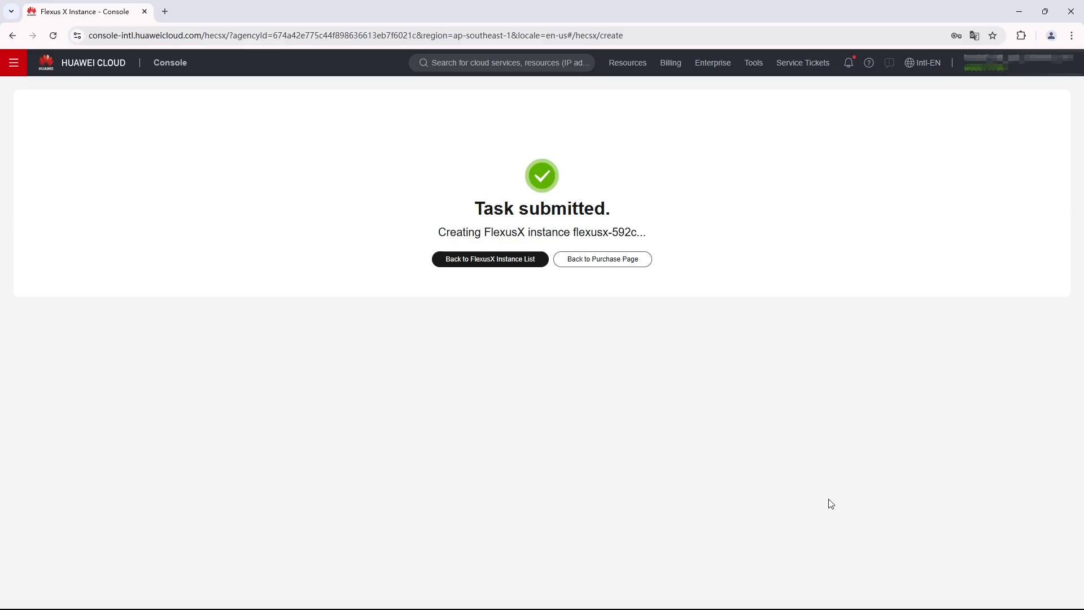
Go back to the FlexusX instance list to see flexusx-592c Running
click(519, 270)
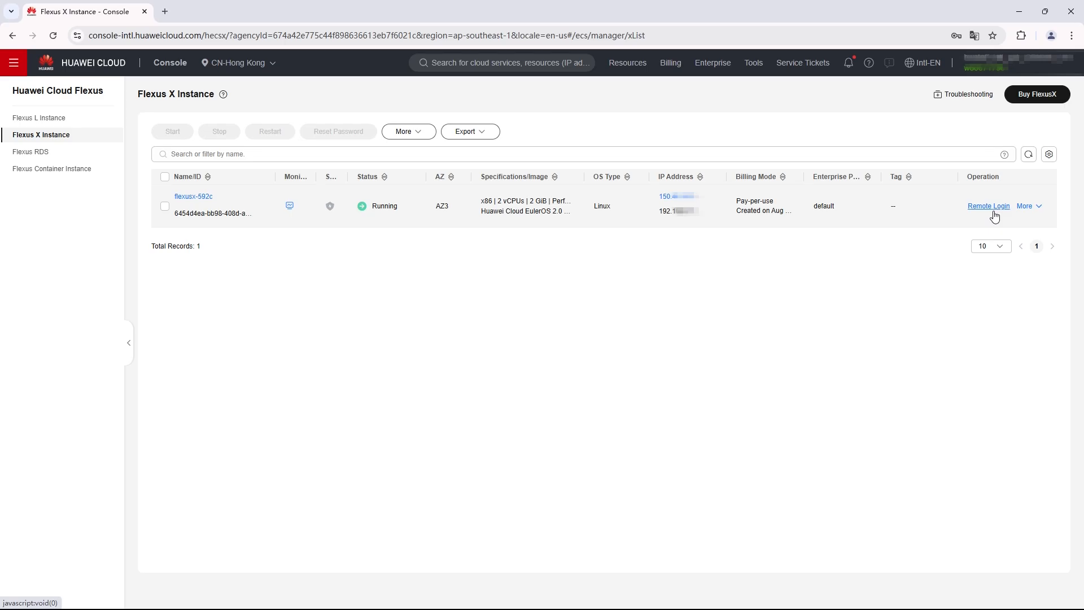
Open the VNC remote console for flexusx-592c and log in as root
click(992, 209)
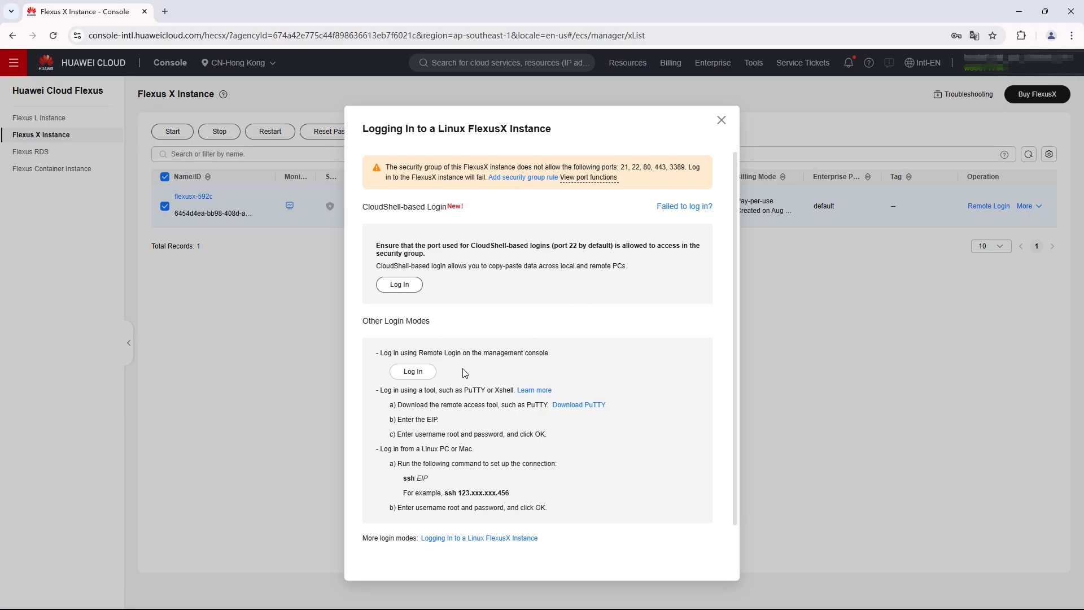
click(417, 378)
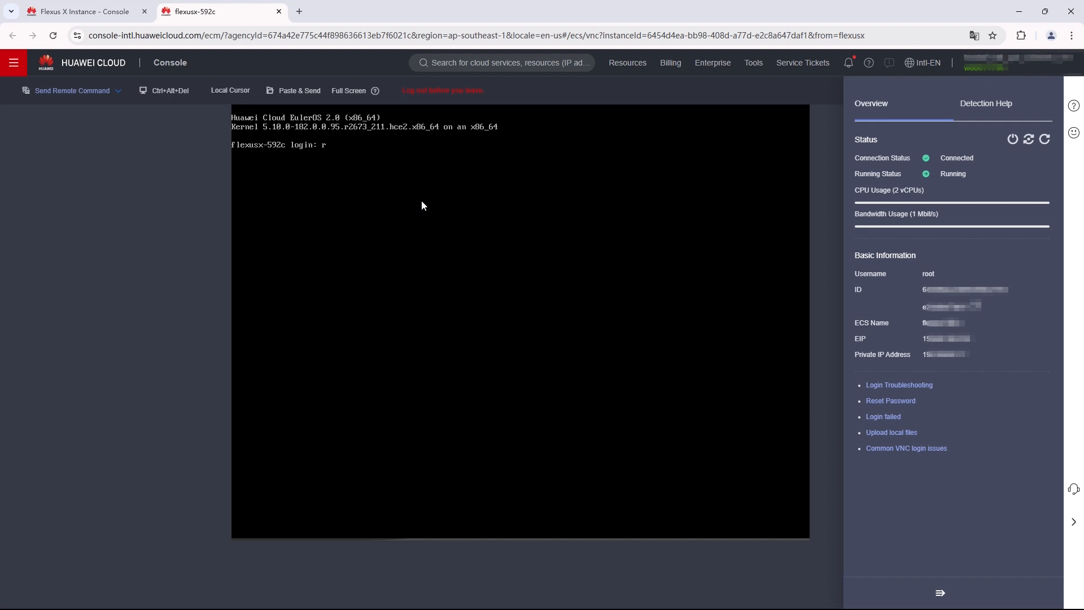
text(root)
key(Return)
key(Return)
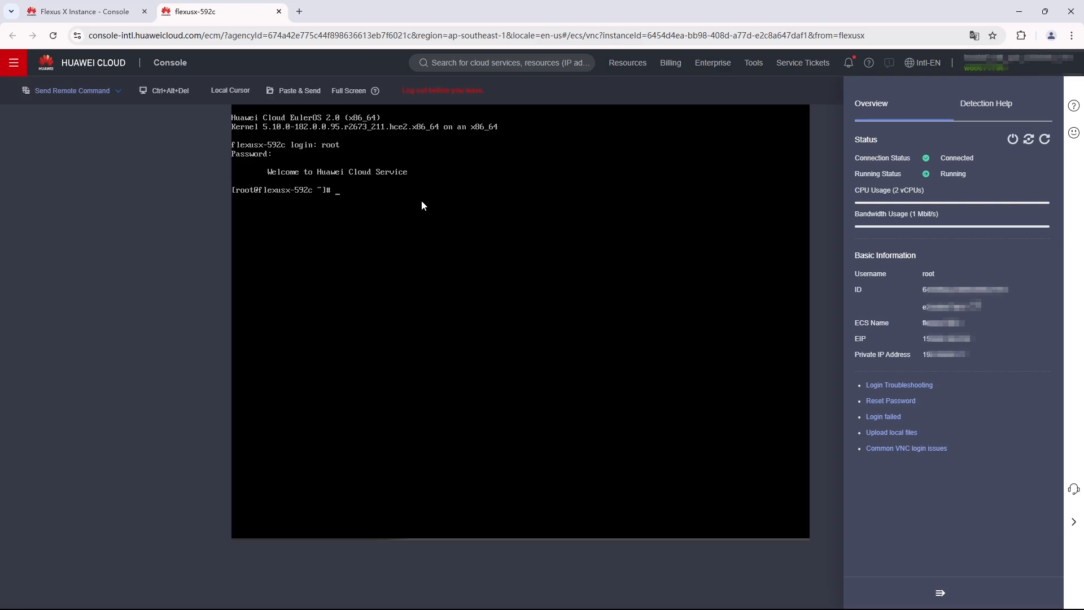